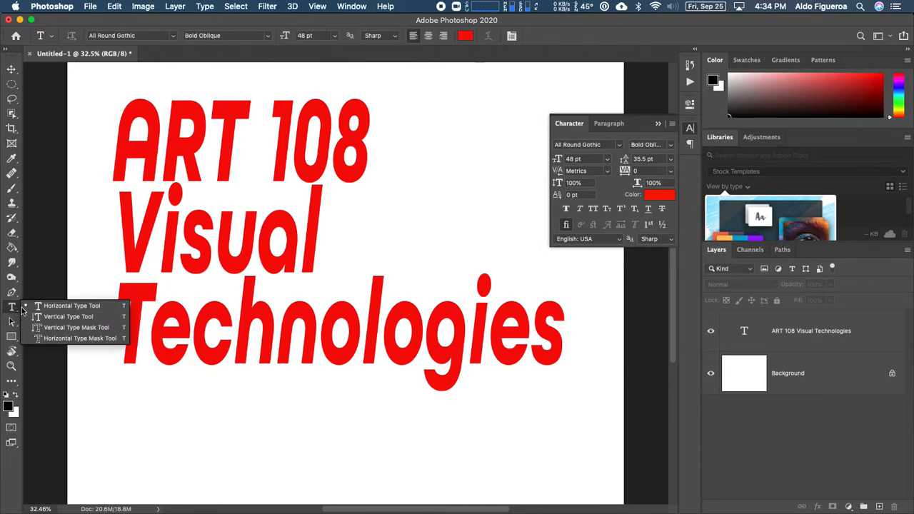
Step: Hide the ART 108 Visual Technologies layer and set up the Horizontal Type Mask Tool with Arial Black at 60 pt
click(80, 338)
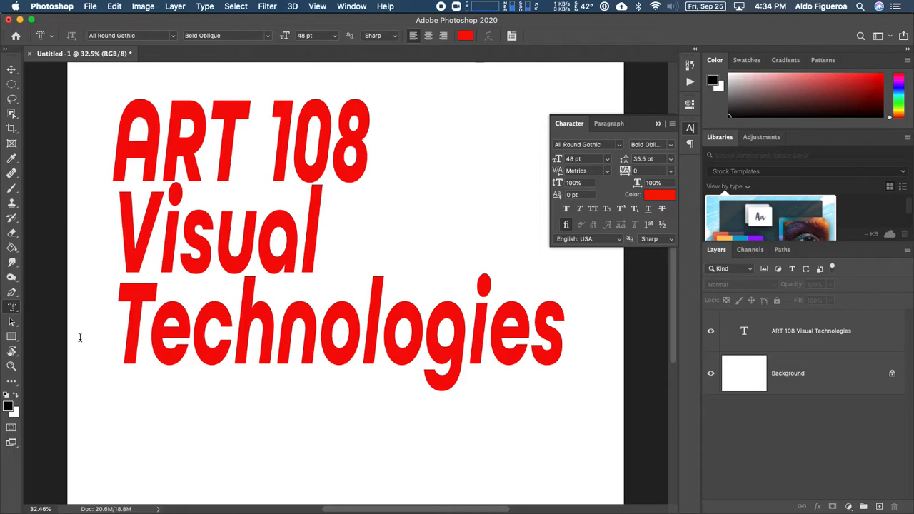
click(711, 332)
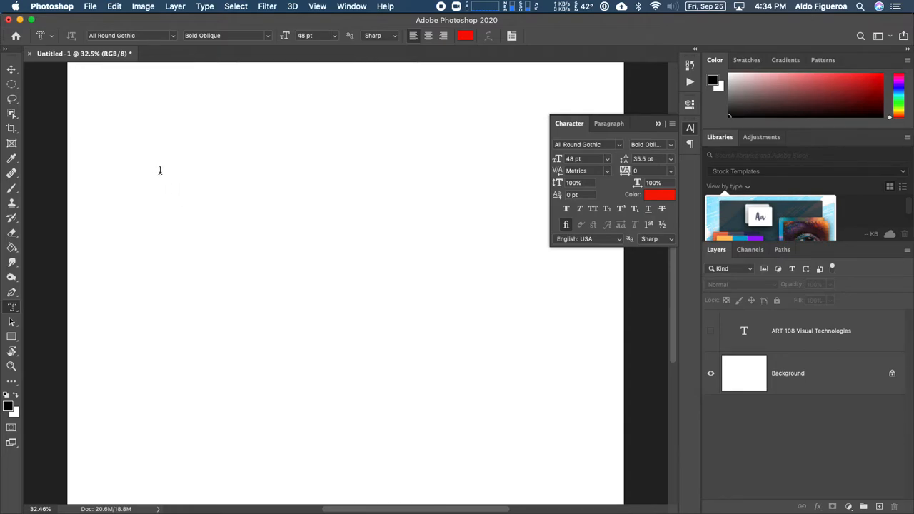
click(172, 37)
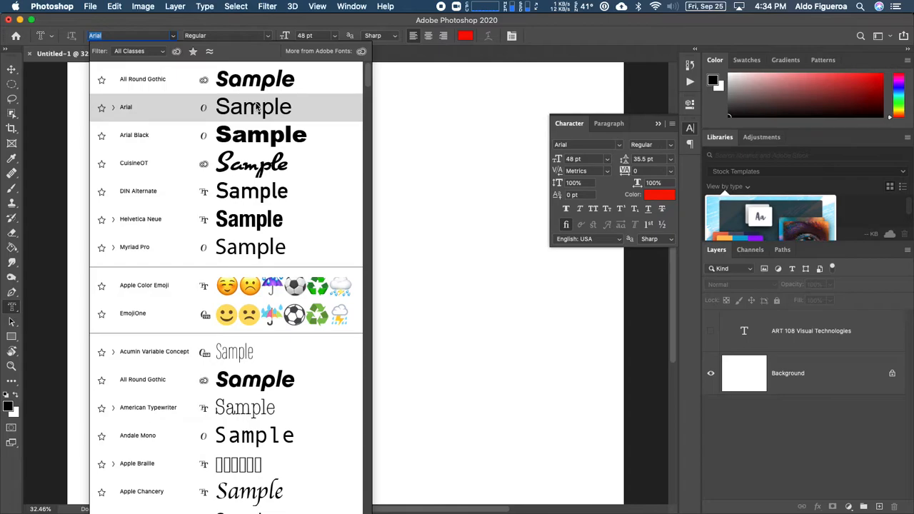
click(267, 139)
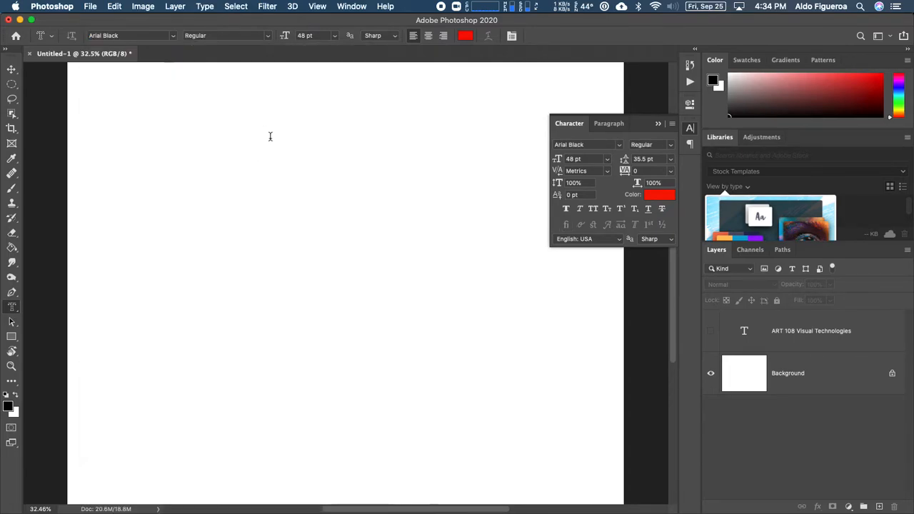
click(335, 37)
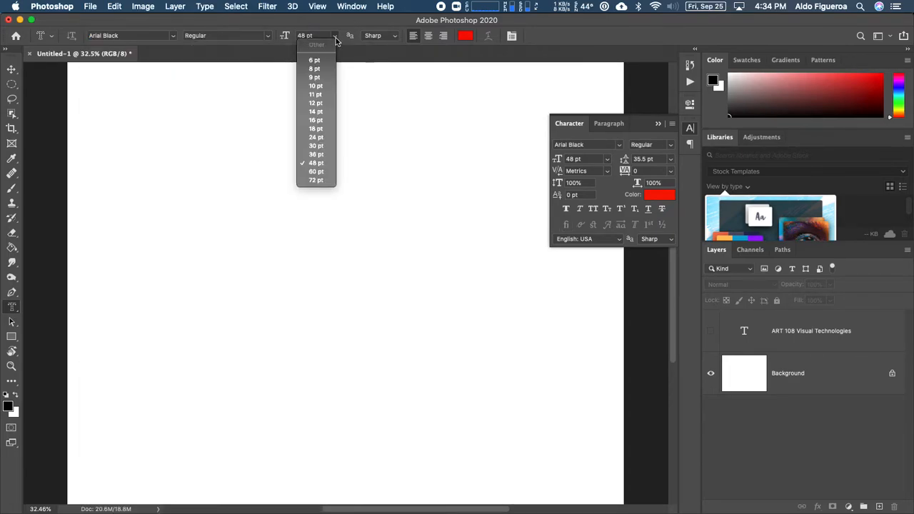
click(330, 172)
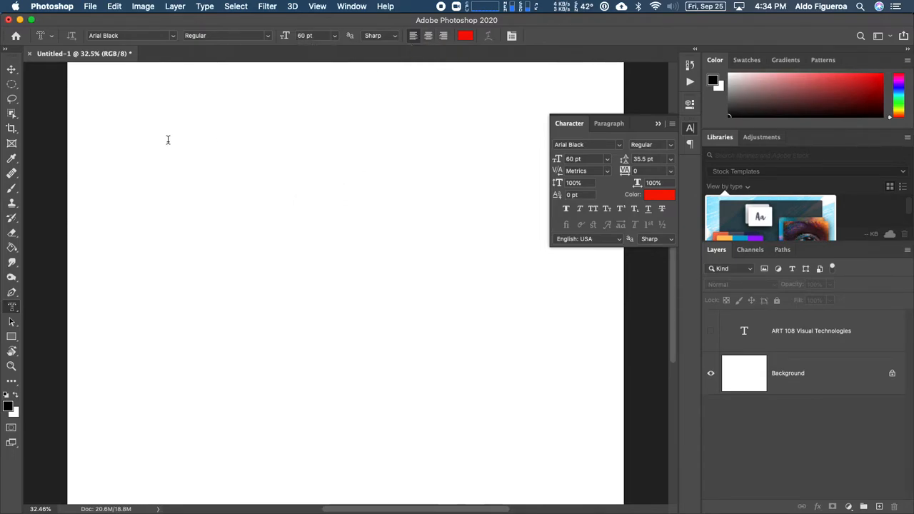
Step: Create a text-shaped selection reading "Art 108" near the top of the blank canvas
click(114, 161)
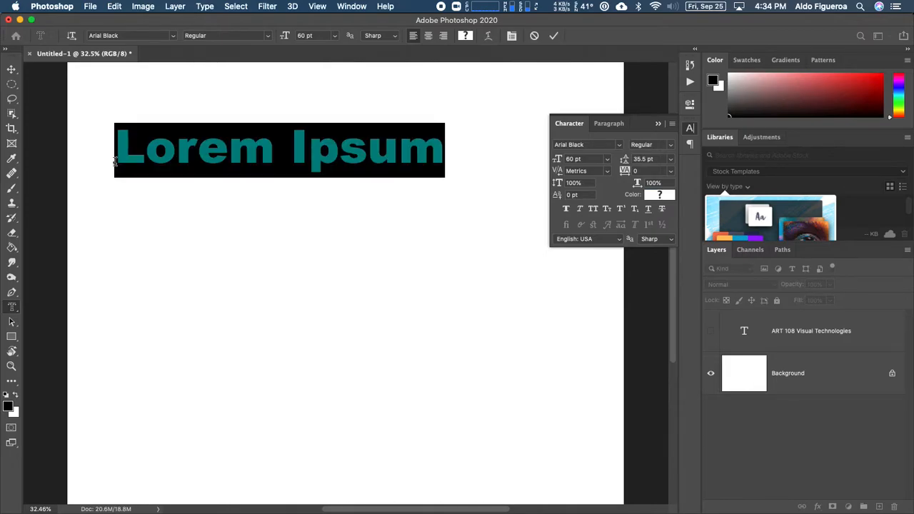
text(A)
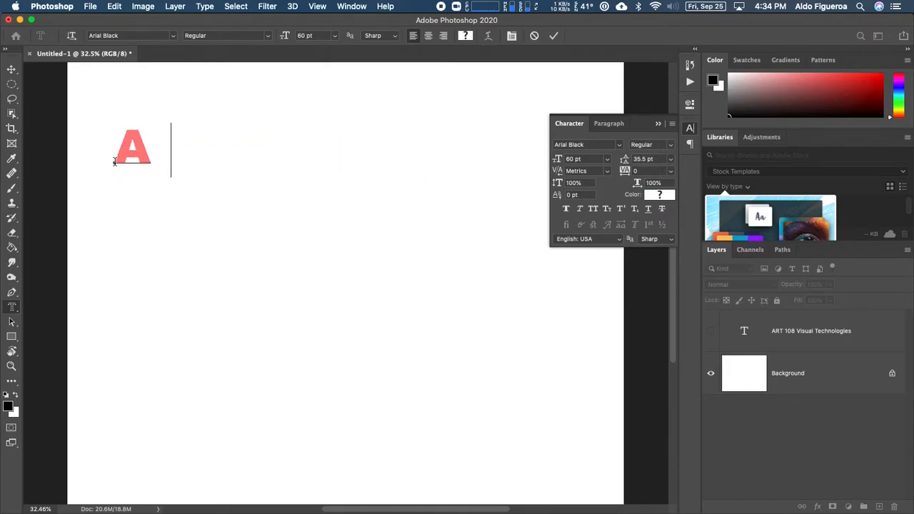
text(rt 108)
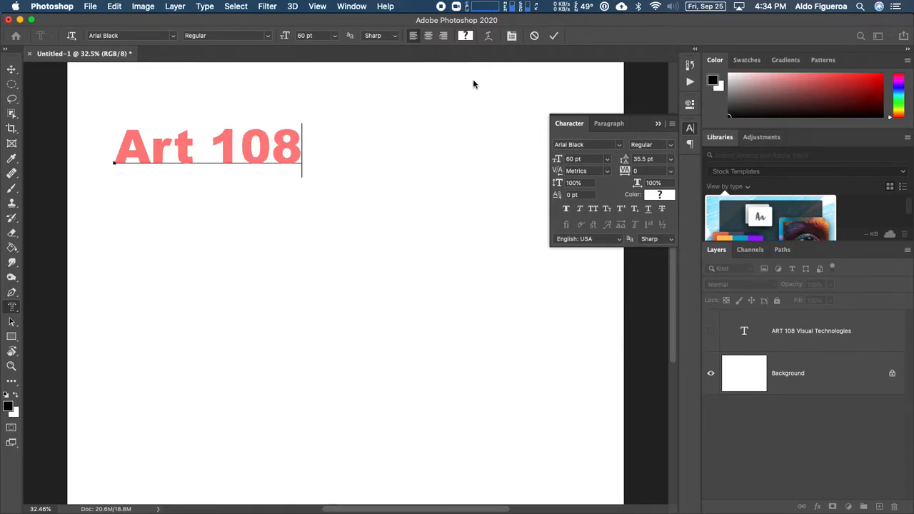
click(554, 37)
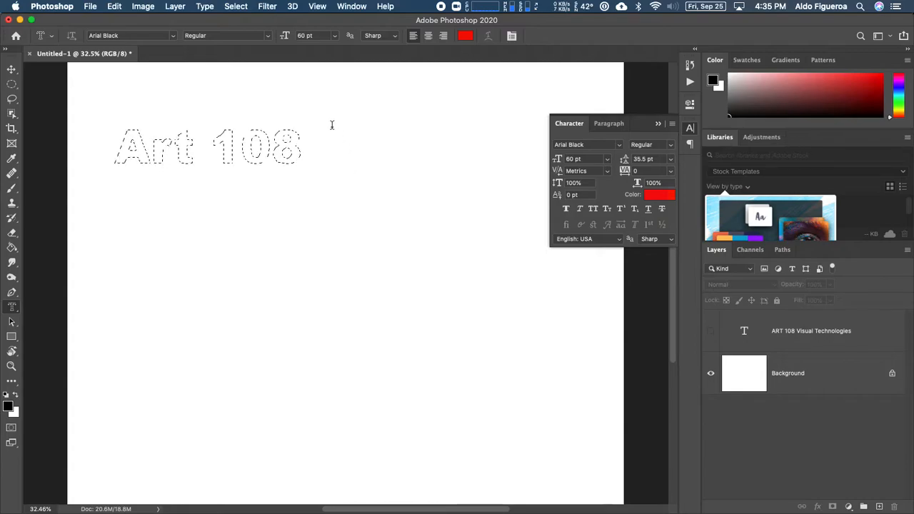
Step: Deselect the "Art 108" selection and show the ART 108 Visual Technologies layer again
click(236, 7)
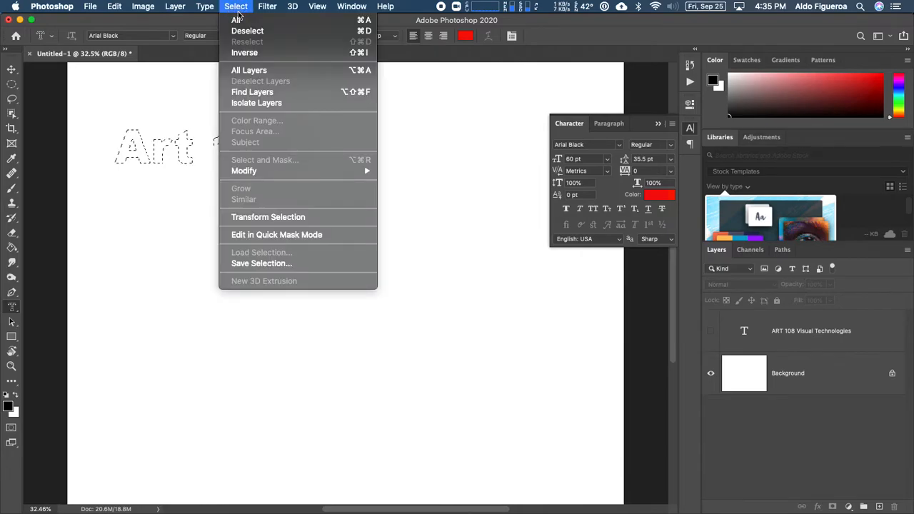
click(245, 31)
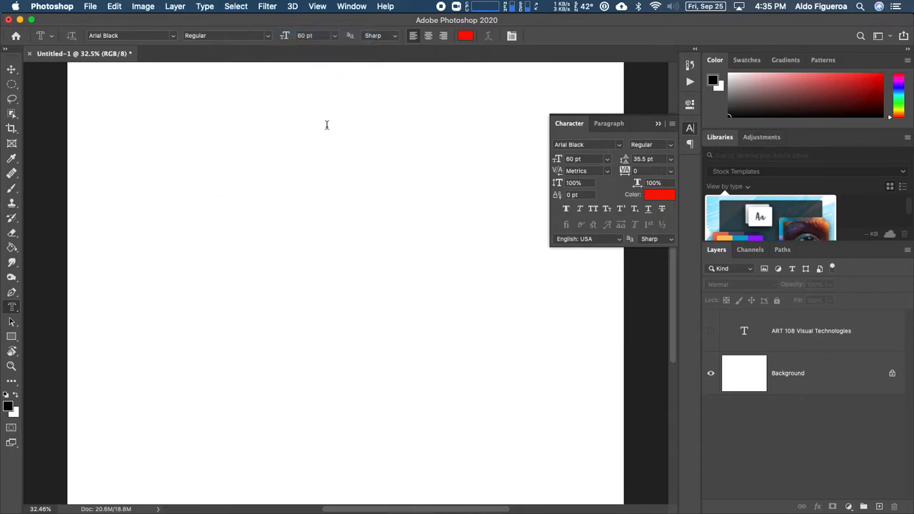
click(711, 332)
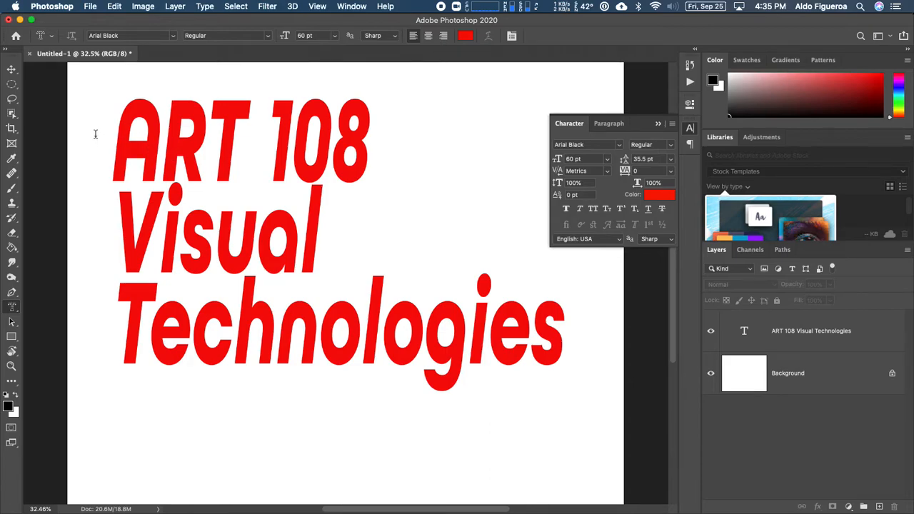
Step: Scale the ART 108 Visual Technologies text to about 77% height, rotate it about -11 degrees, and collapse the character settings
click(12, 70)
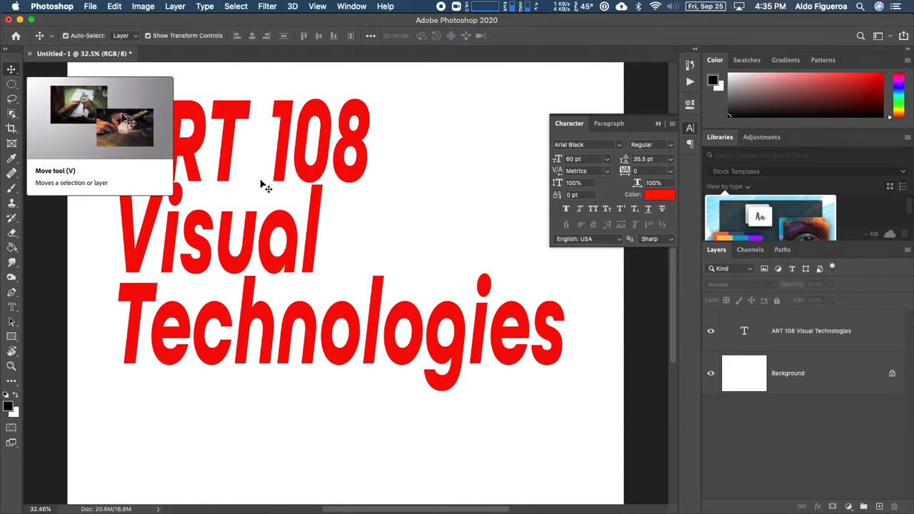
click(838, 340)
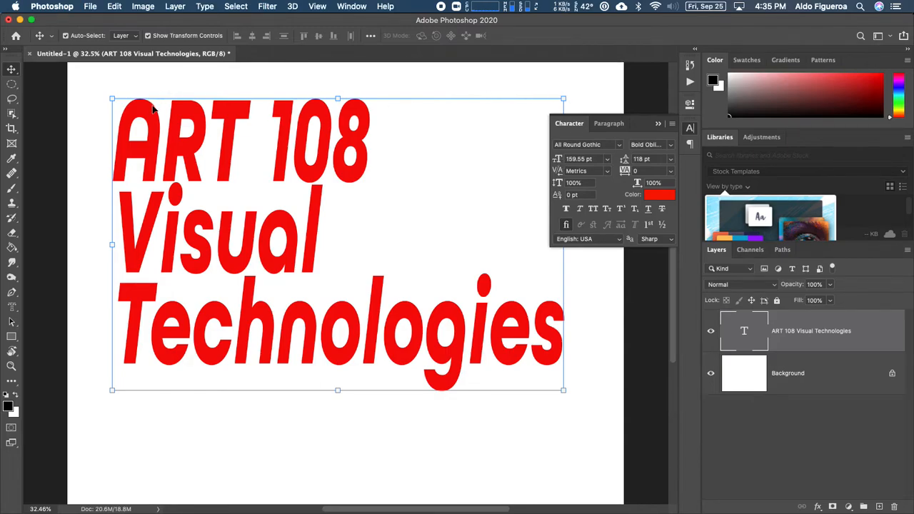
drag(339, 102, 348, 167)
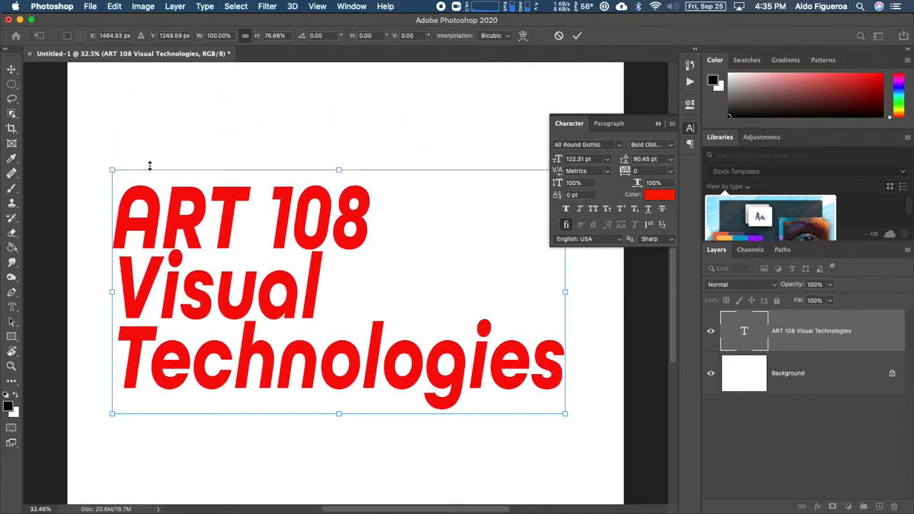
drag(100, 159, 91, 212)
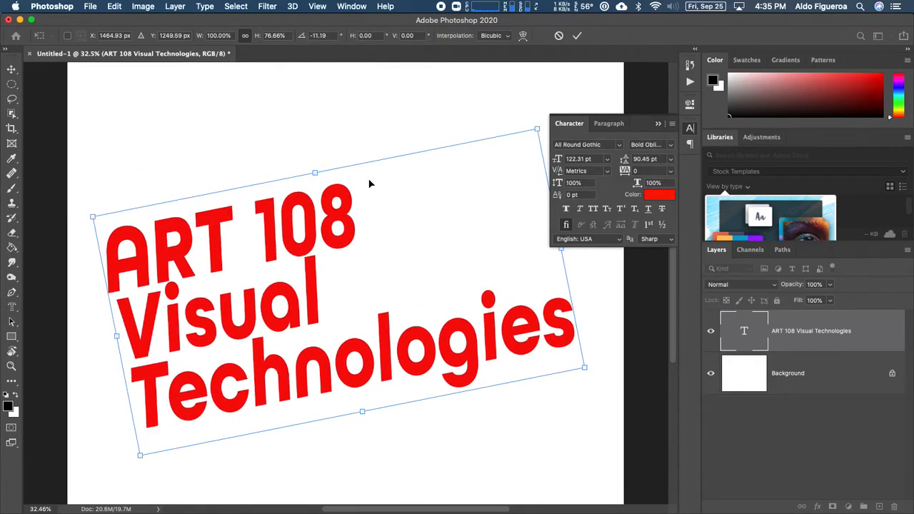
click(578, 37)
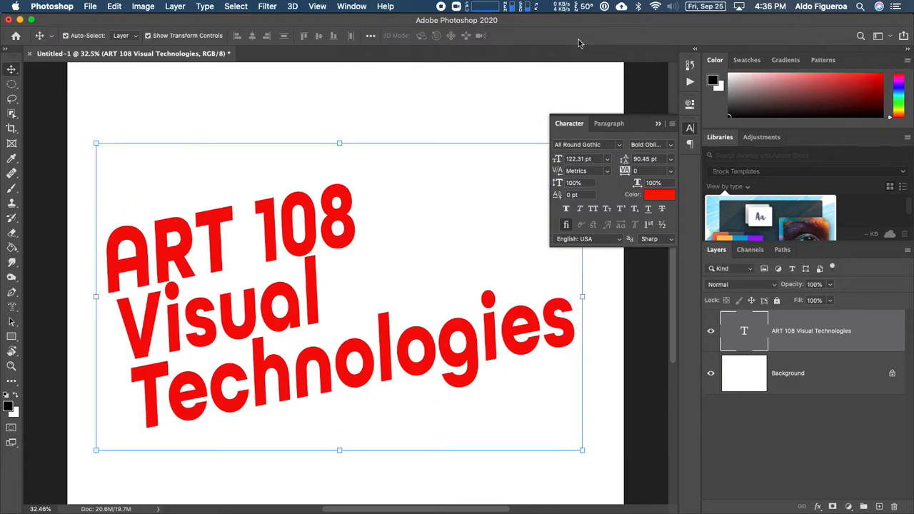
click(659, 124)
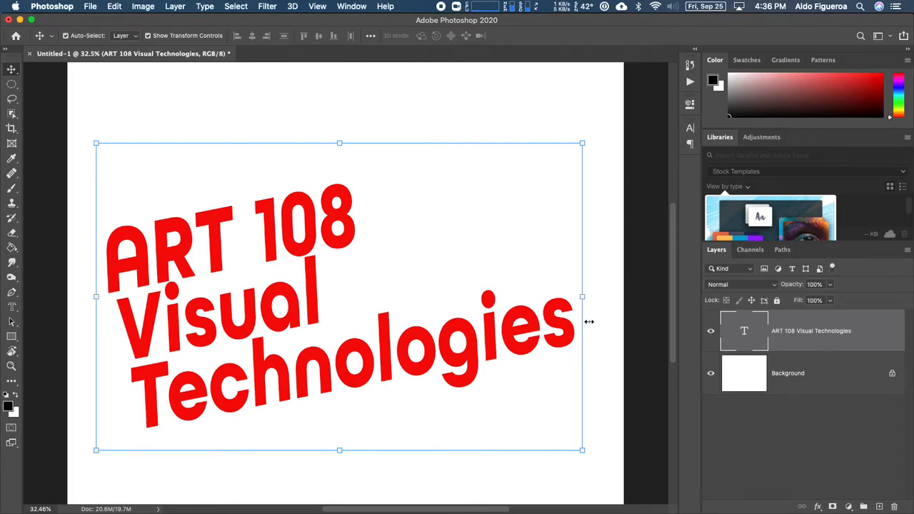
Step: Load the text layer's pixels as a selection and hide the layer, leaving only the letter outlines
right_click(745, 329)
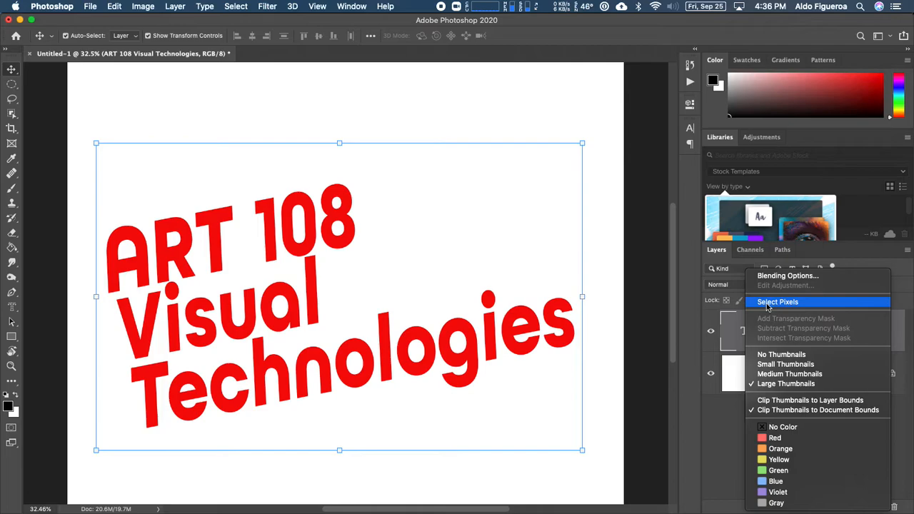
click(768, 304)
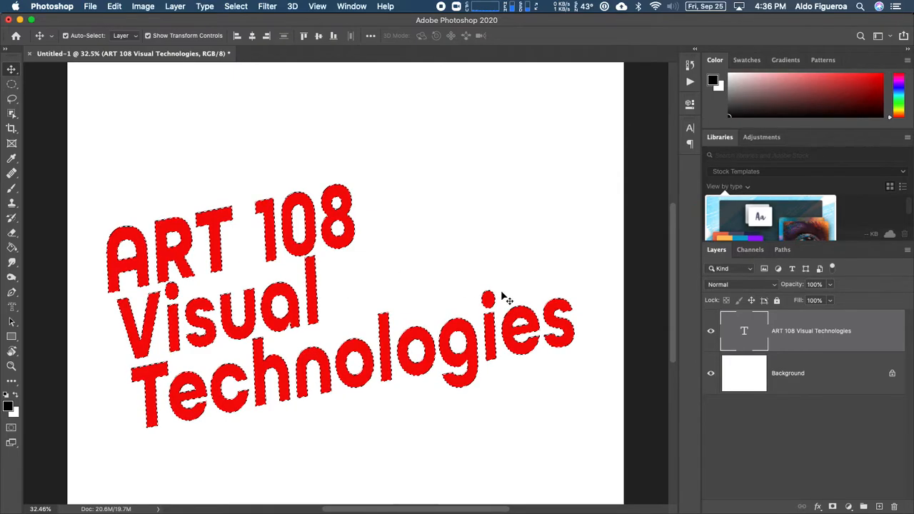
click(711, 332)
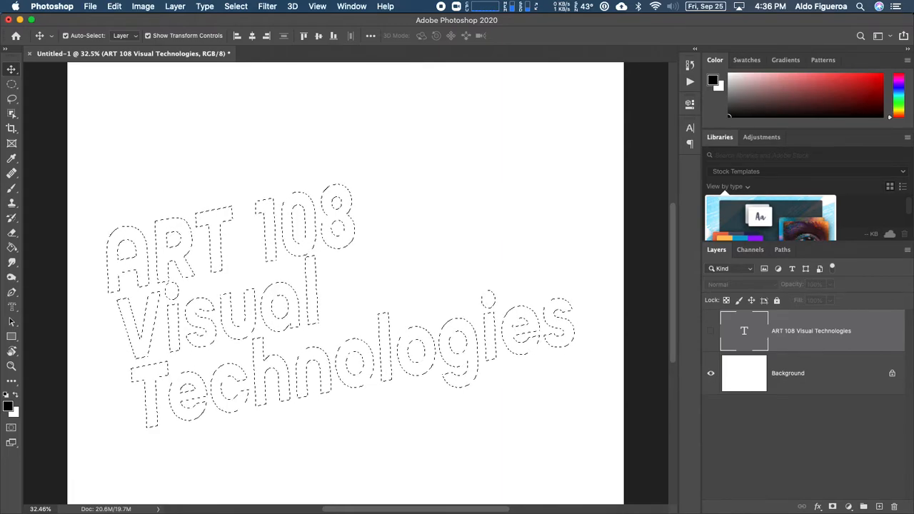
Step: Return to the Untitled-1 document, clear the letter-shaped selection, and make the text layer visible again
key(super+d)
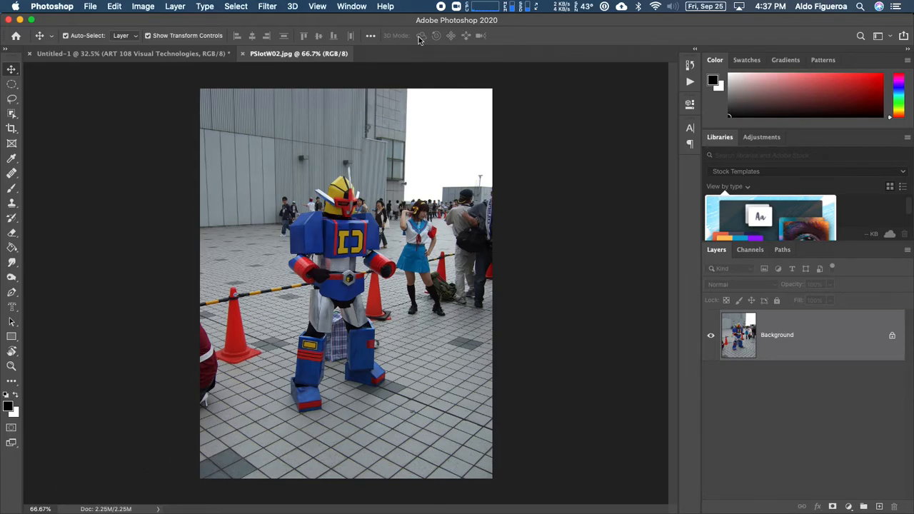
click(214, 54)
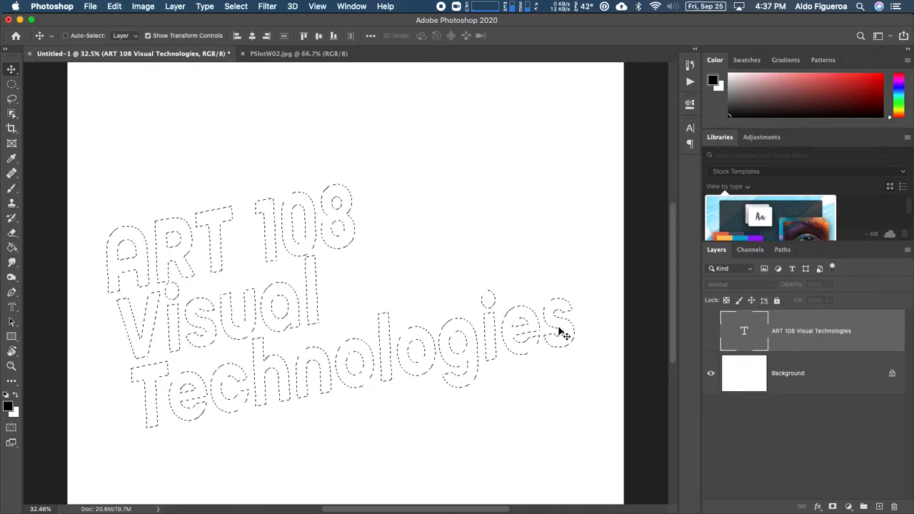
key(super)
key(super+d)
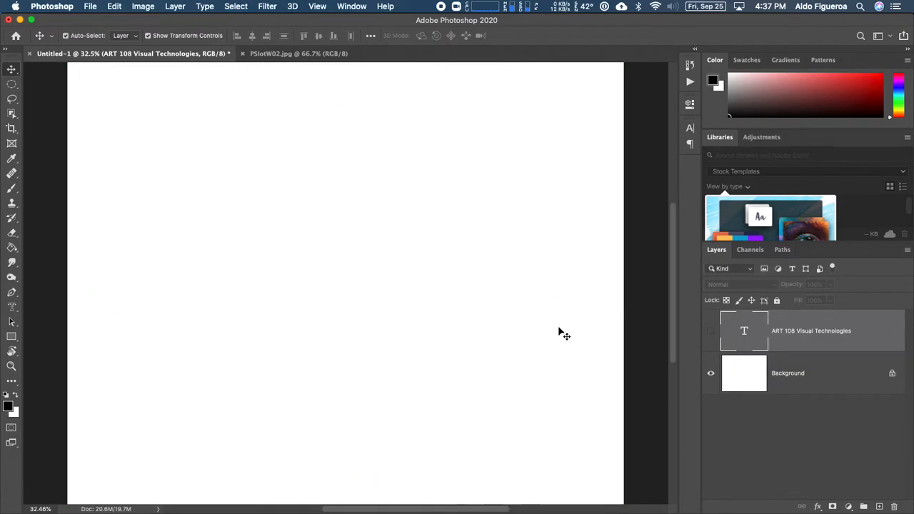
click(711, 330)
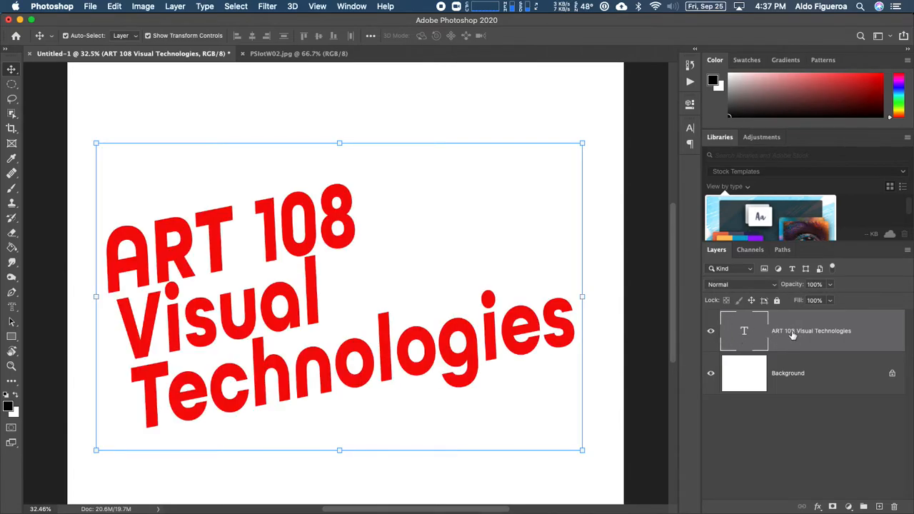
Step: Duplicate the ART 108 Visual Technologies layer into the PSlotW02.jpg document
right_click(791, 334)
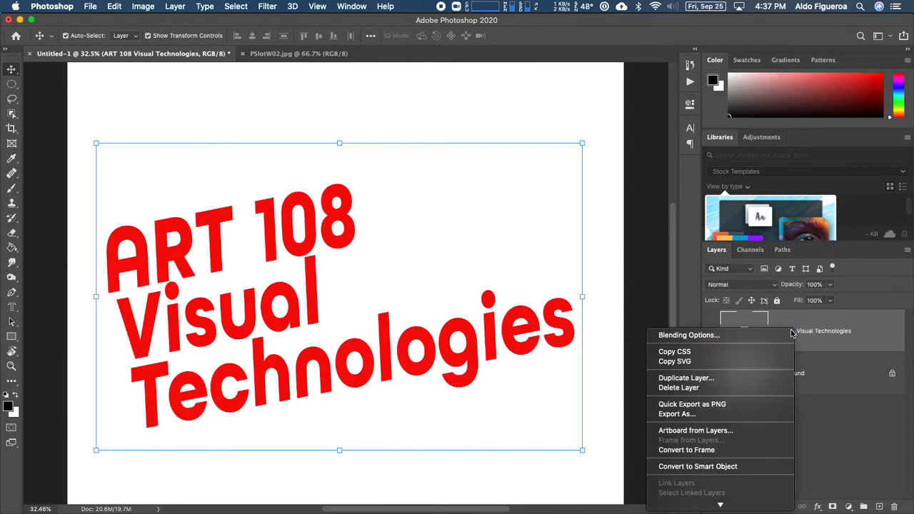
click(753, 379)
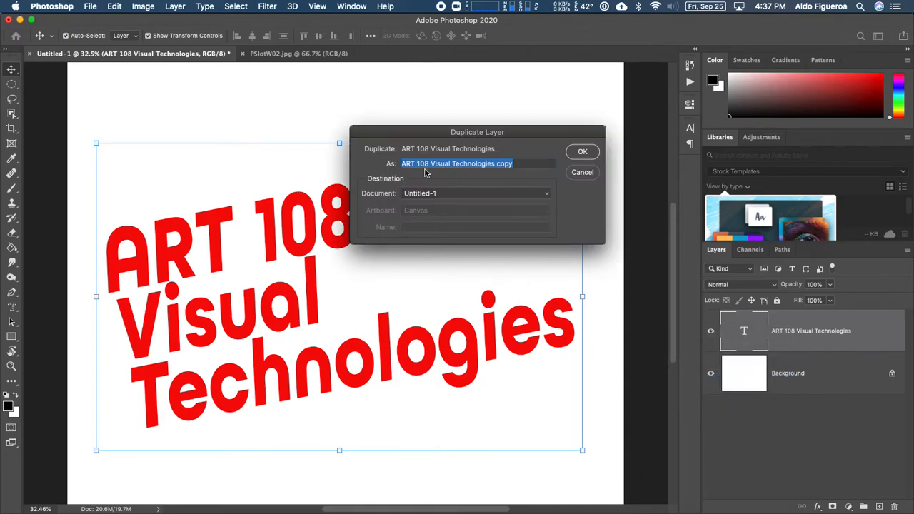
click(428, 199)
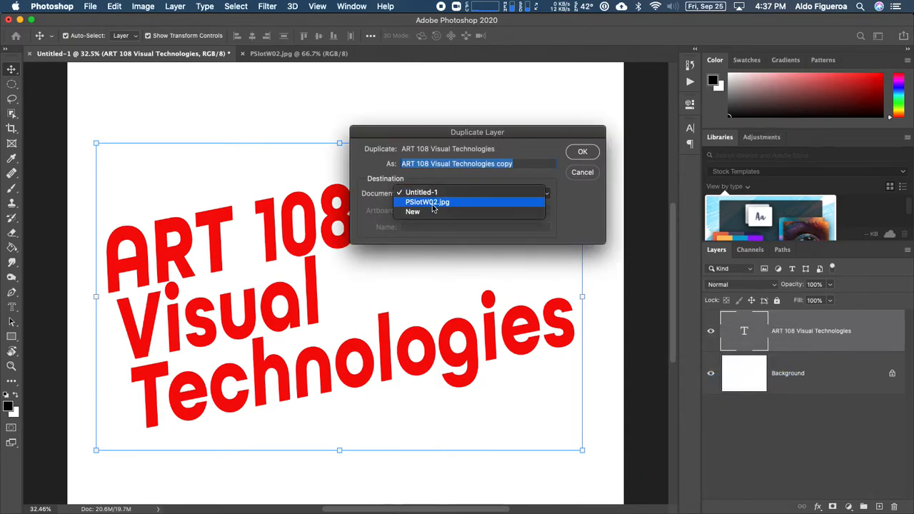
click(428, 204)
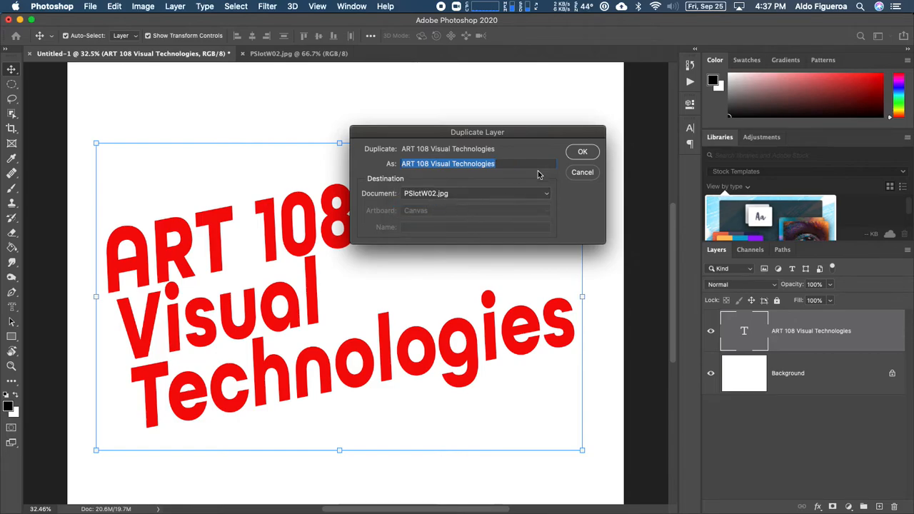
click(583, 152)
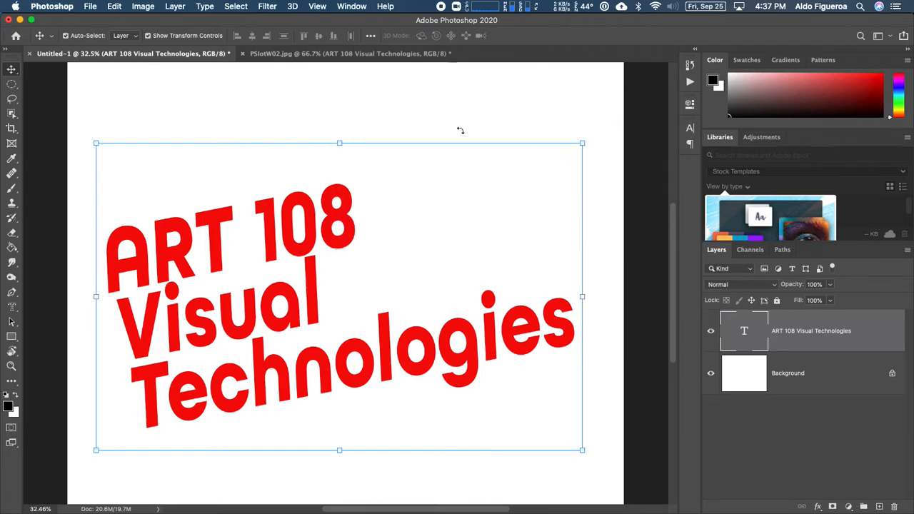
Step: Switch to PSlotW02.jpg and move the oversized text so that its beginning lies over the photo
click(367, 56)
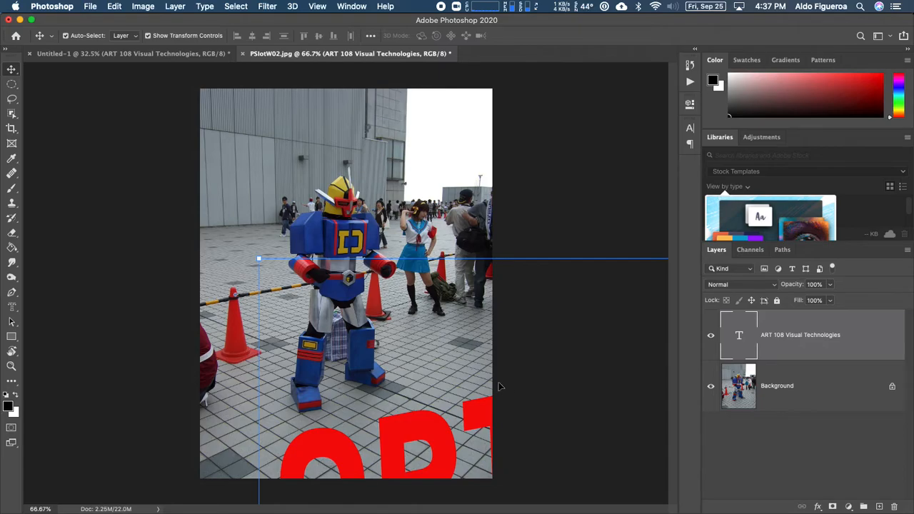
key(super+minus)
key(super+minus)
key(super+minus)
key(super+minus)
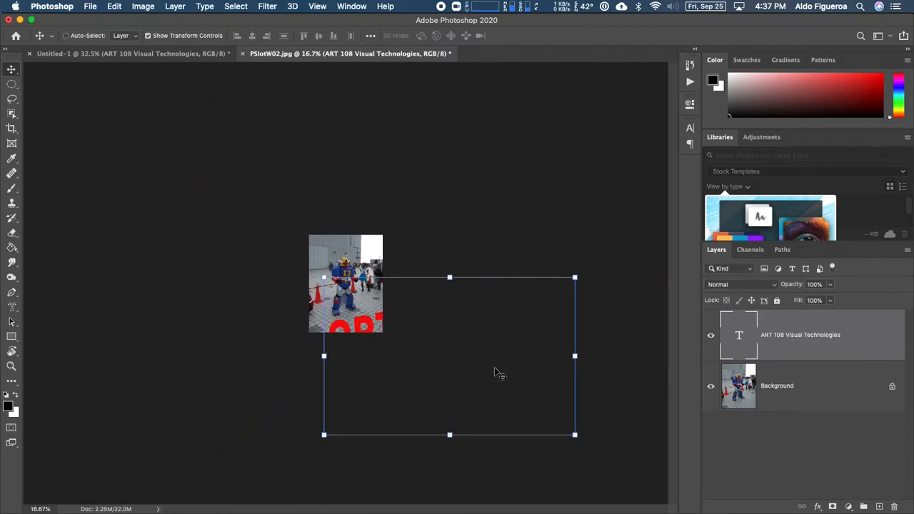
drag(369, 325, 345, 258)
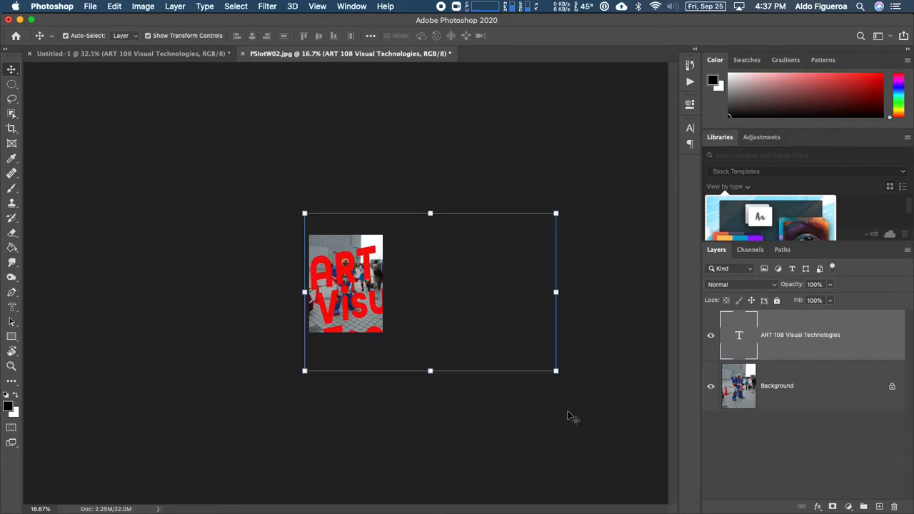
Step: Scale the ART 108 Visual Technologies text down to about 28% and place it over the robot within the photo's width
drag(555, 371, 420, 287)
drag(344, 238, 350, 277)
drag(423, 242, 381, 269)
drag(342, 288, 343, 277)
key(super+0)
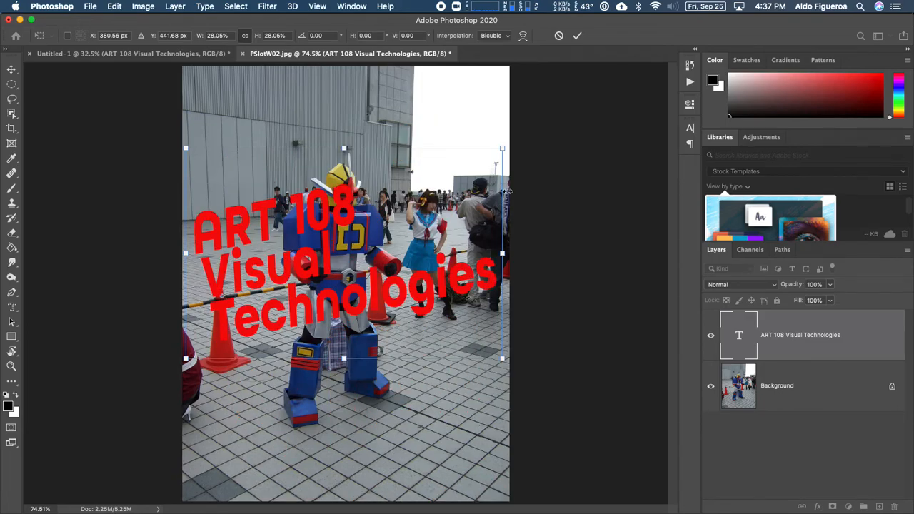
key(Return)
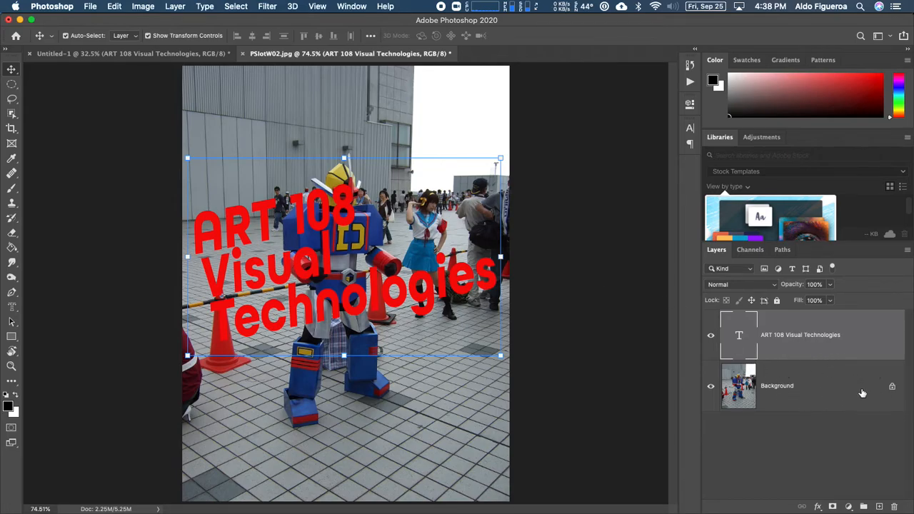
Step: Duplicate the Background layer and hide the original, keeping the copy visible
drag(860, 394, 880, 507)
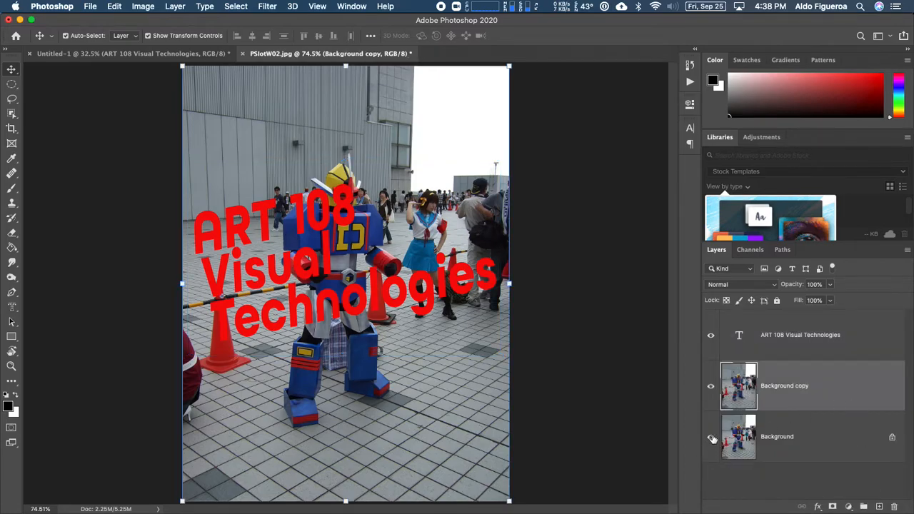
Step: Load the ART 108 Visual Technologies layer's pixels as a selection and hide that text layer
click(797, 341)
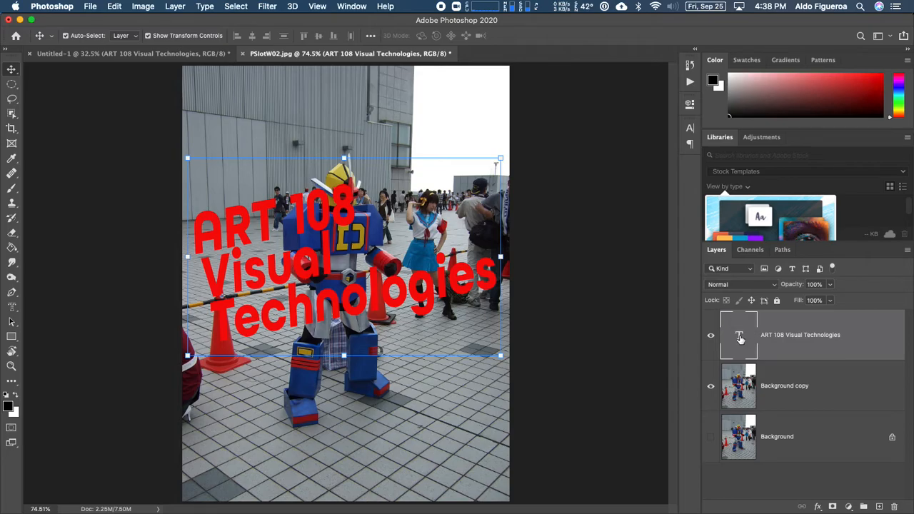
right_click(740, 338)
click(761, 302)
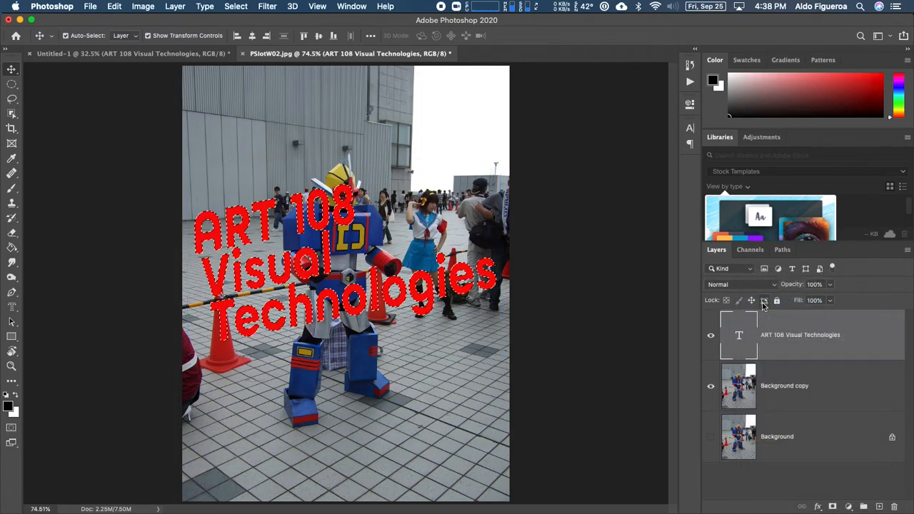
click(711, 337)
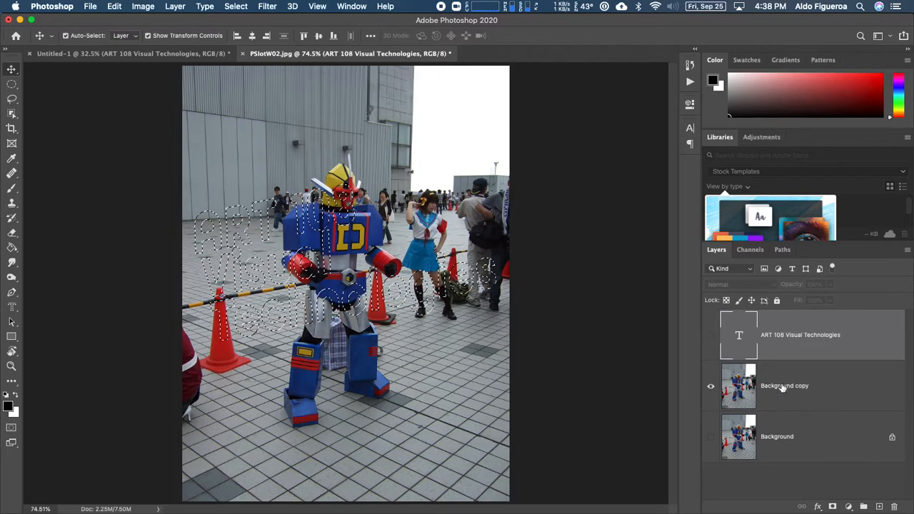
Step: Mask the Background copy layer with the letter-shaped selection, and delete that layer mask again
click(805, 386)
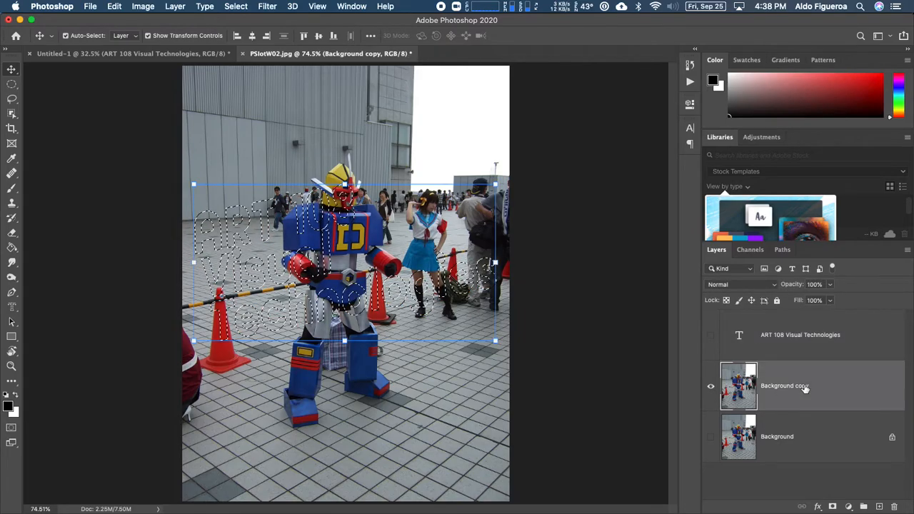
click(833, 506)
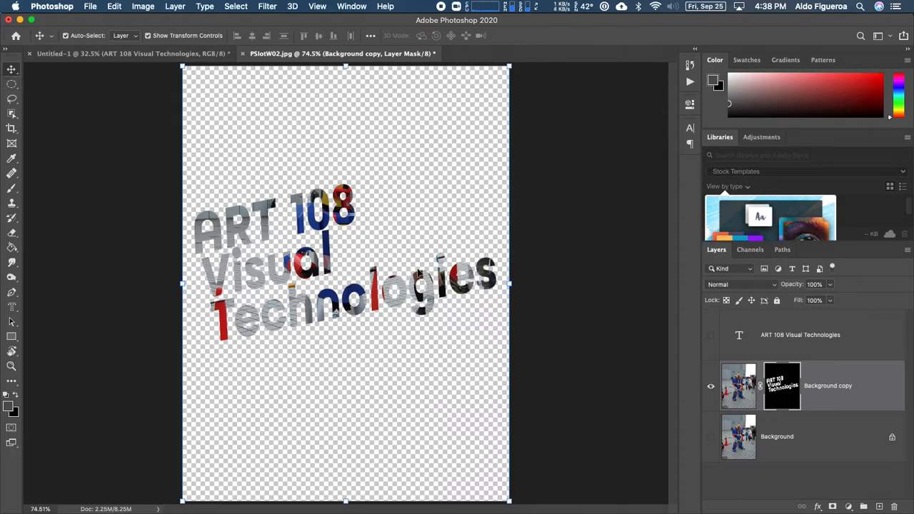
click(787, 387)
right_click(778, 388)
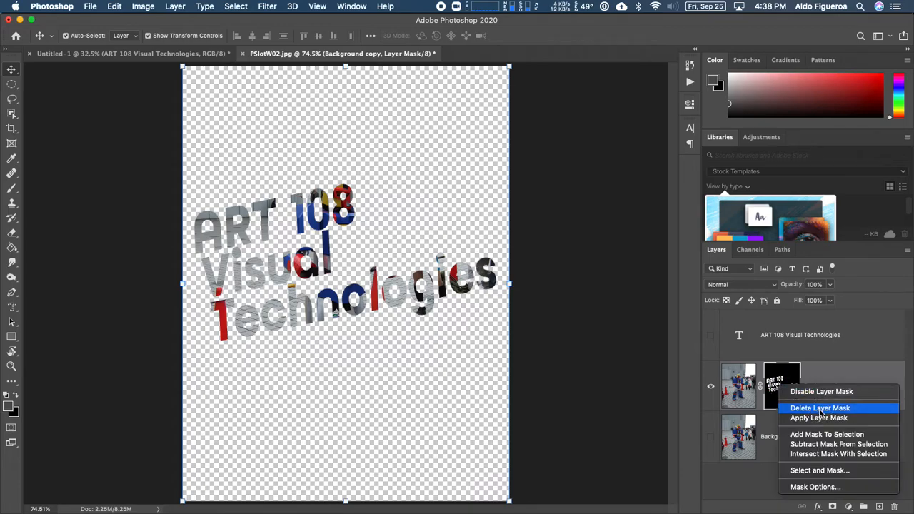
click(820, 409)
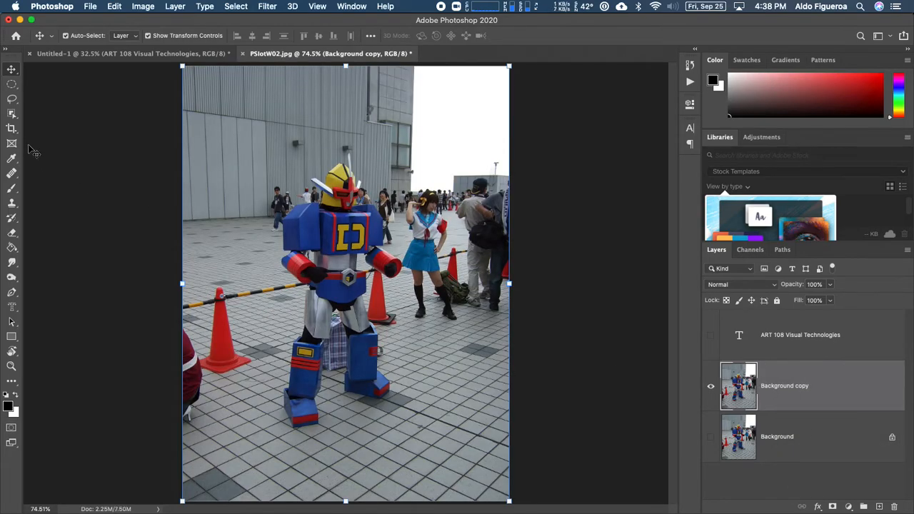
Step: Add the horizontal text ROBOT in red 200 pt All Round Gothic Bold Oblique near the robot's head
click(14, 310)
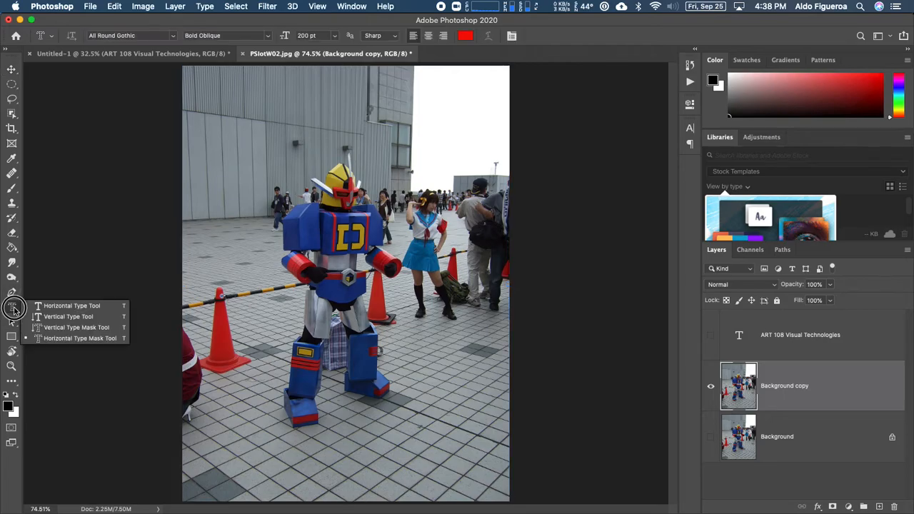
click(56, 311)
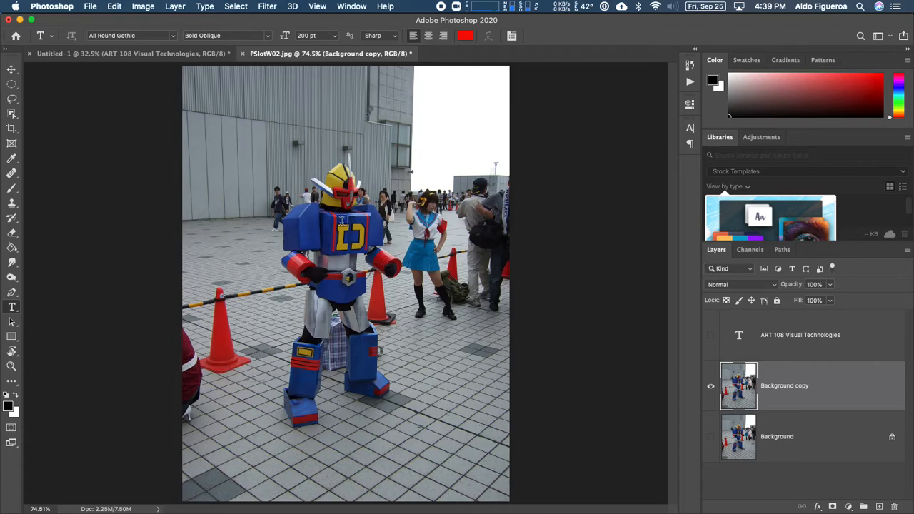
click(263, 188)
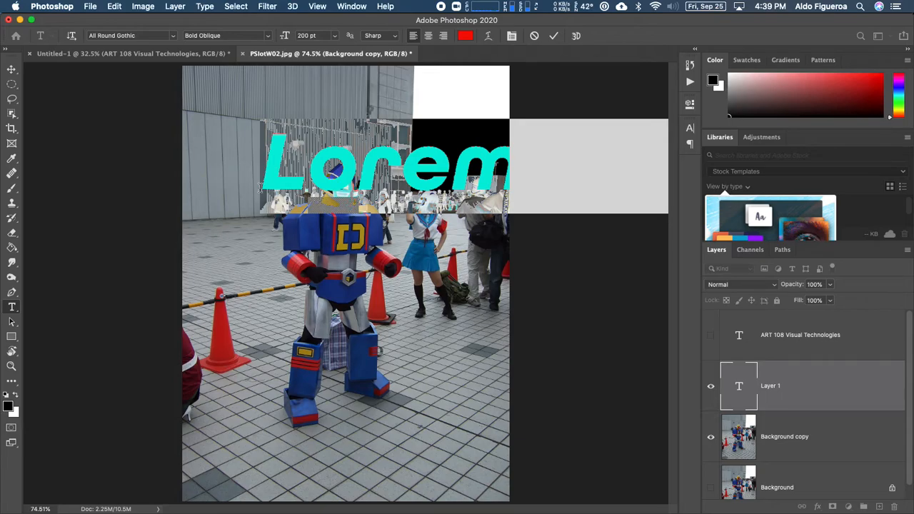
text(ROBOT)
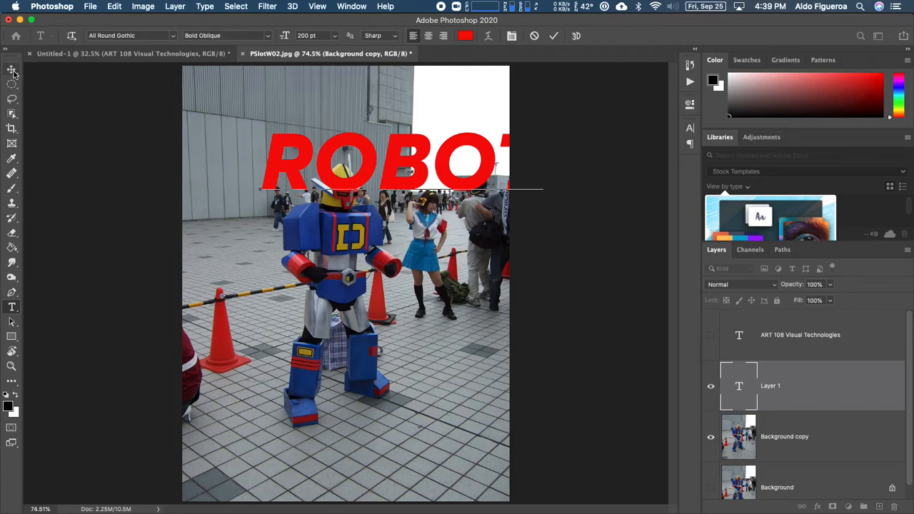
click(555, 37)
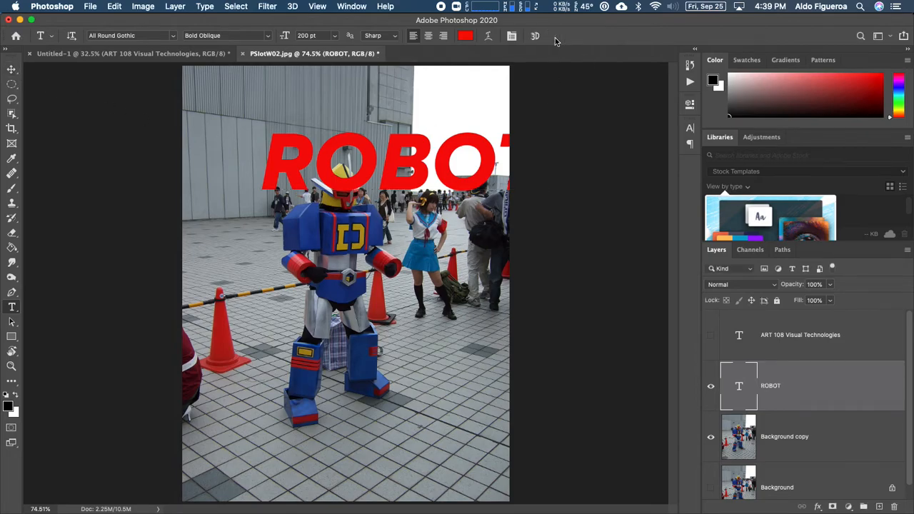
Step: Rotate the ROBOT text 90° clockwise and move it down to the level of the robot's body
click(11, 70)
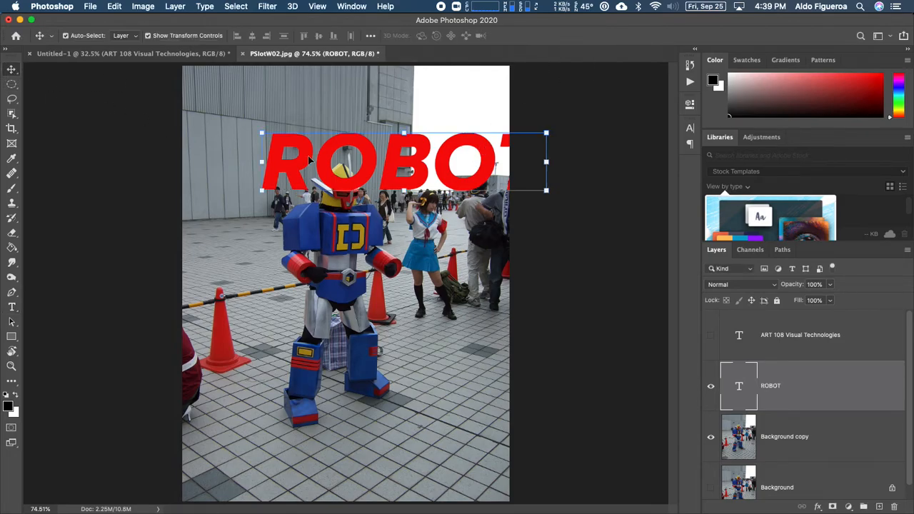
drag(557, 131, 448, 286)
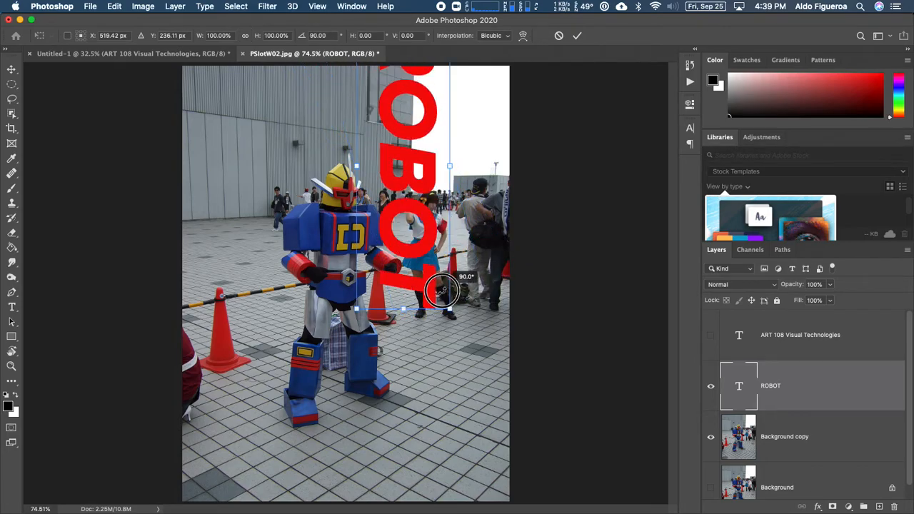
drag(434, 159, 437, 297)
Step: Stretch the rotated ROBOT text to about 80% width and 256% height so it covers the robot from head to shins
drag(363, 155, 362, 258)
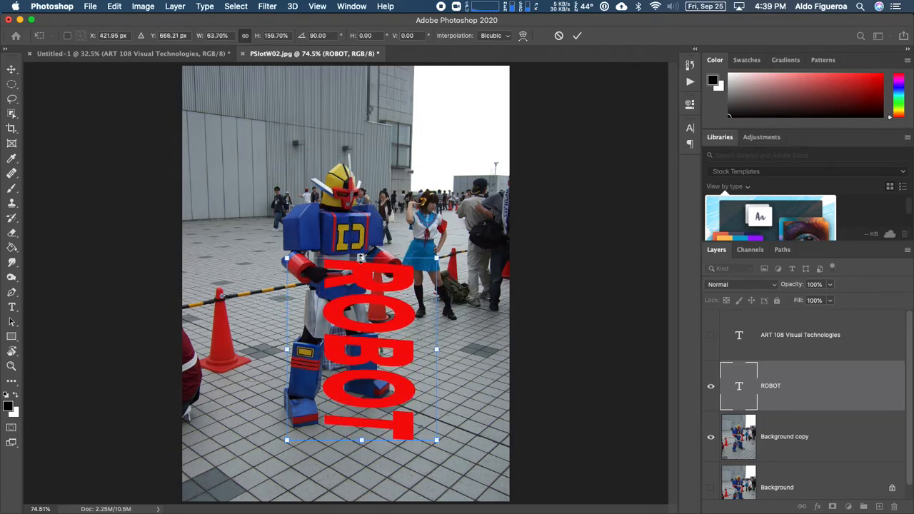
drag(405, 284, 445, 158)
drag(404, 186, 380, 194)
drag(424, 166, 438, 157)
drag(333, 154, 321, 280)
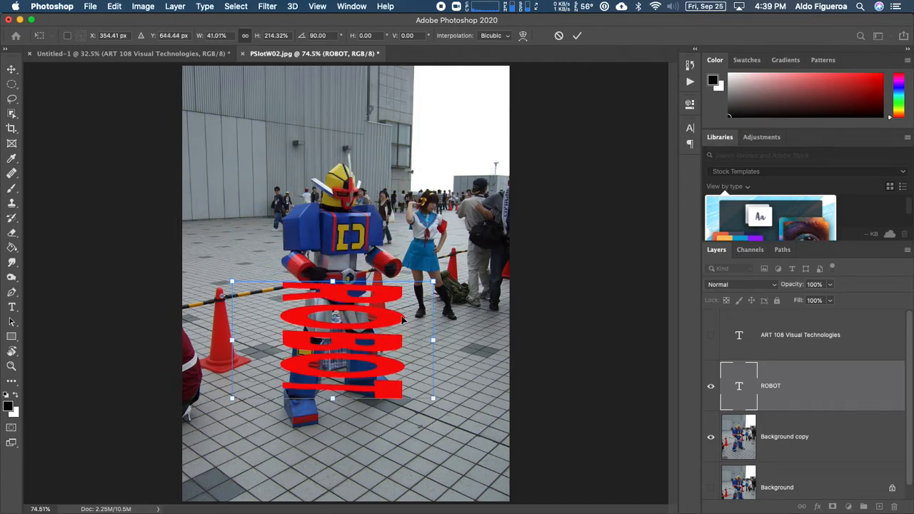
drag(232, 340, 304, 330)
drag(307, 283, 216, 158)
drag(330, 232, 338, 205)
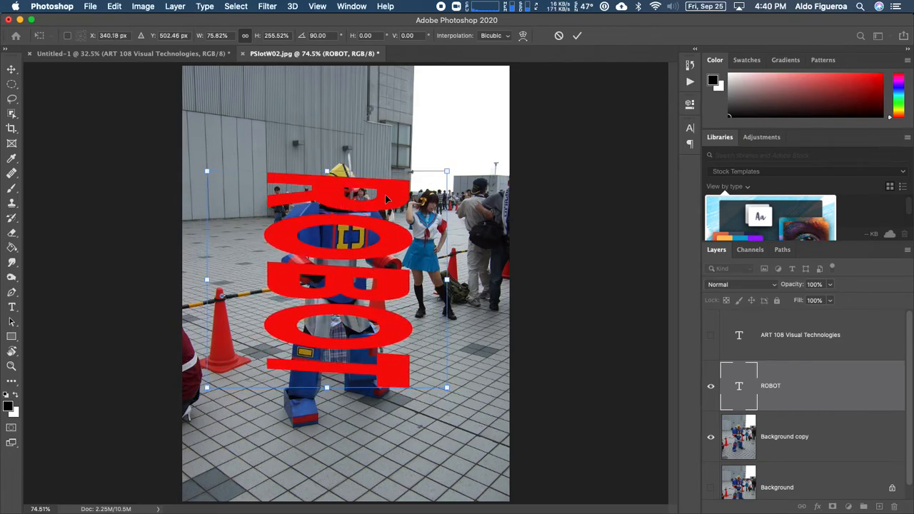
mouse_move(327, 171)
mouse_down()
mouse_move(326, 147)
mouse_move(326, 158)
mouse_up()
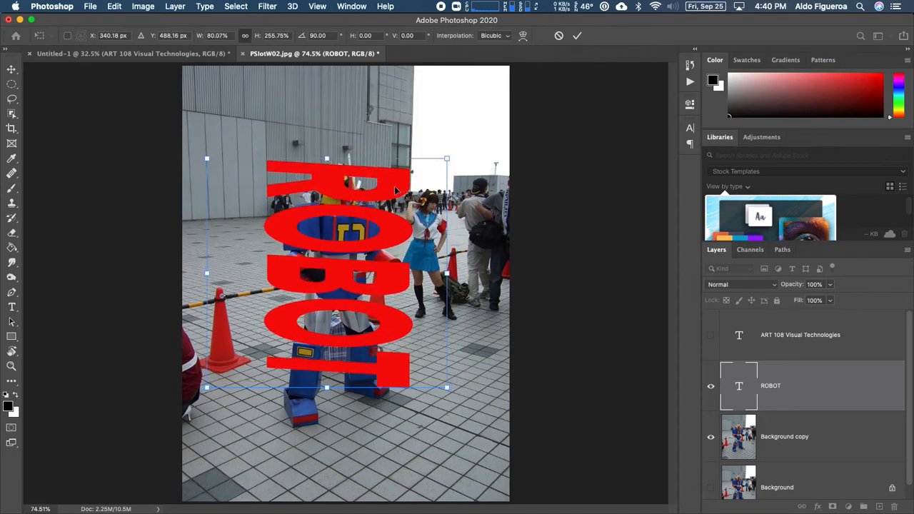
click(577, 35)
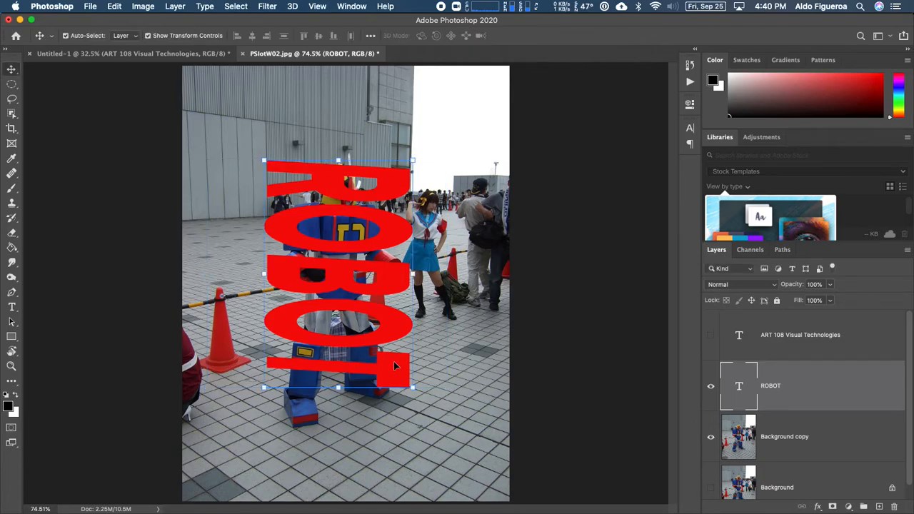
Step: Load the ROBOT text layer's pixels as a selection and hide that layer
right_click(740, 385)
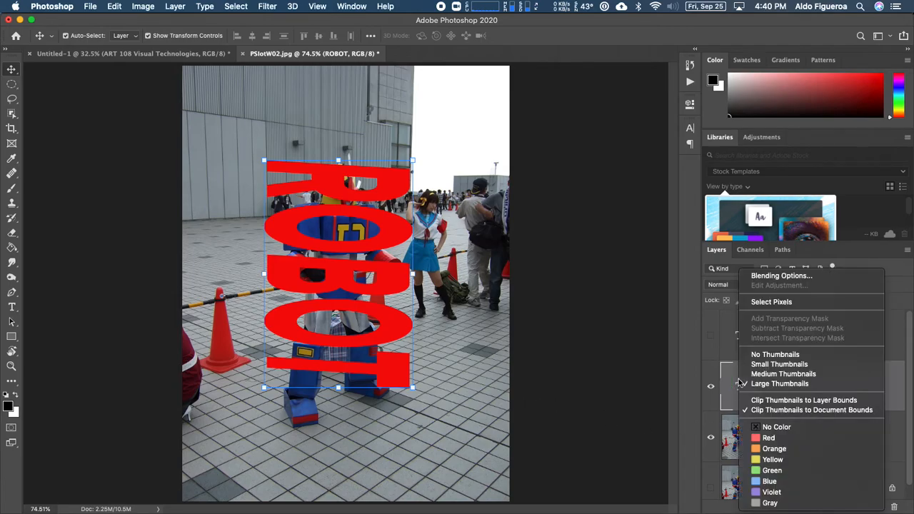
click(760, 302)
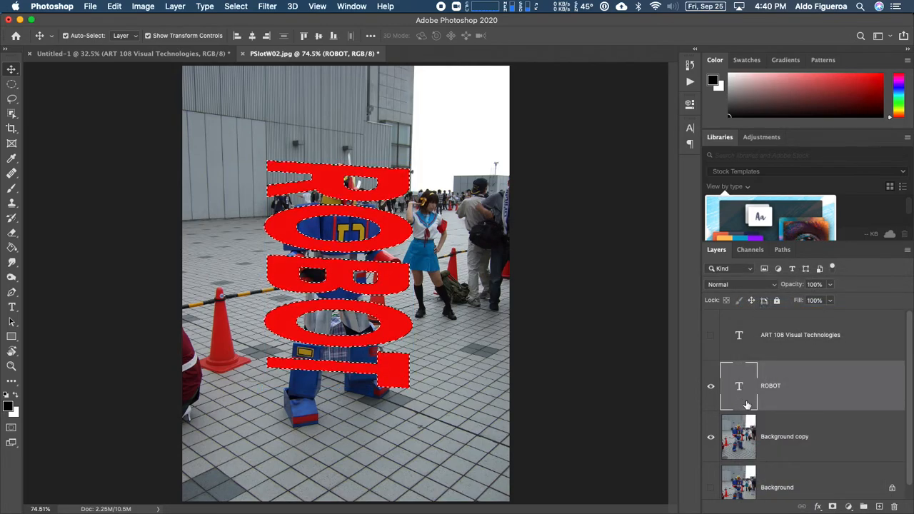
click(711, 386)
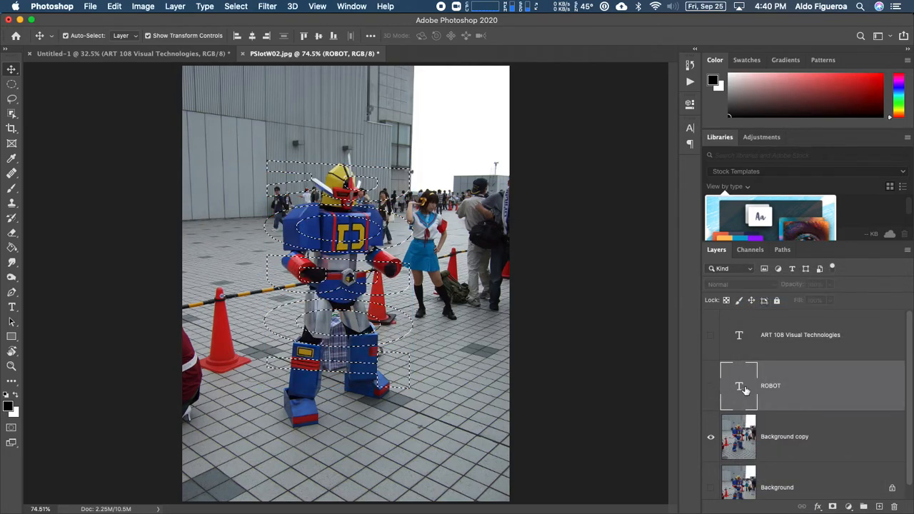
Step: Add a layer mask to the Background copy layer from the ROBOT-shaped selection
click(835, 437)
scroll(842, 435, down, 1)
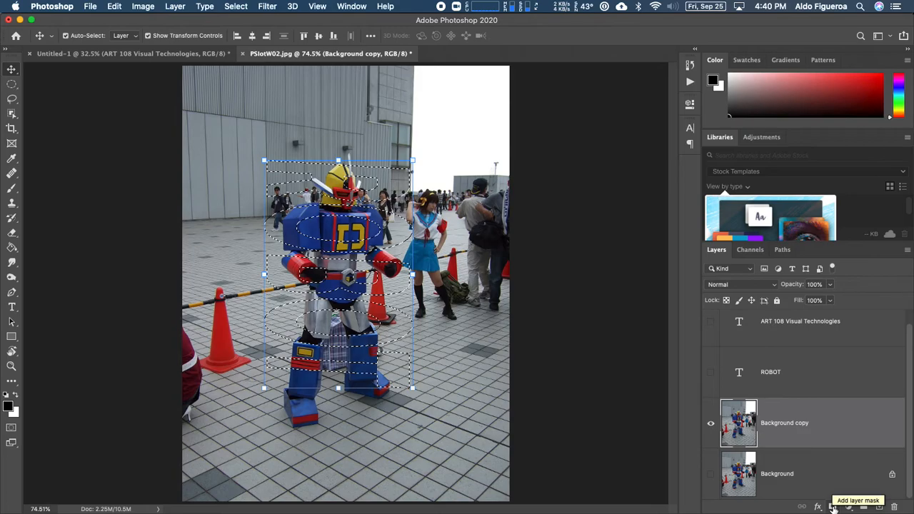
click(833, 507)
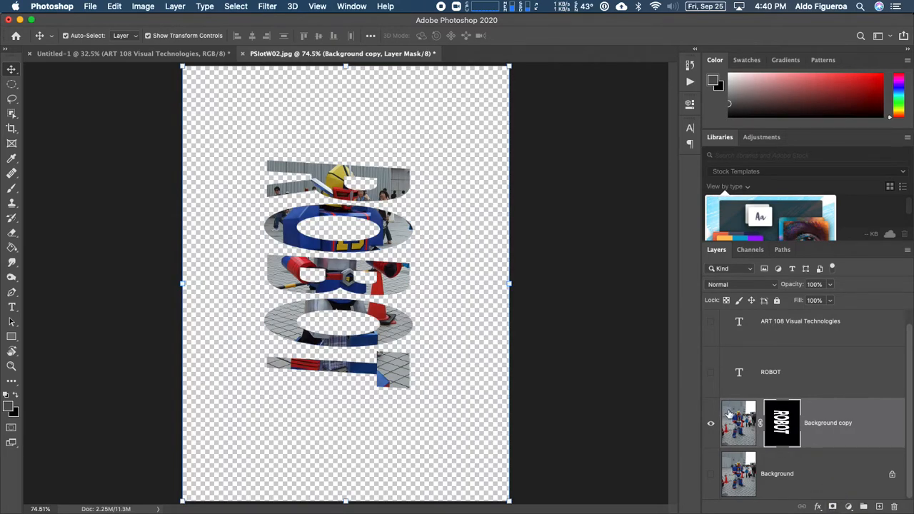